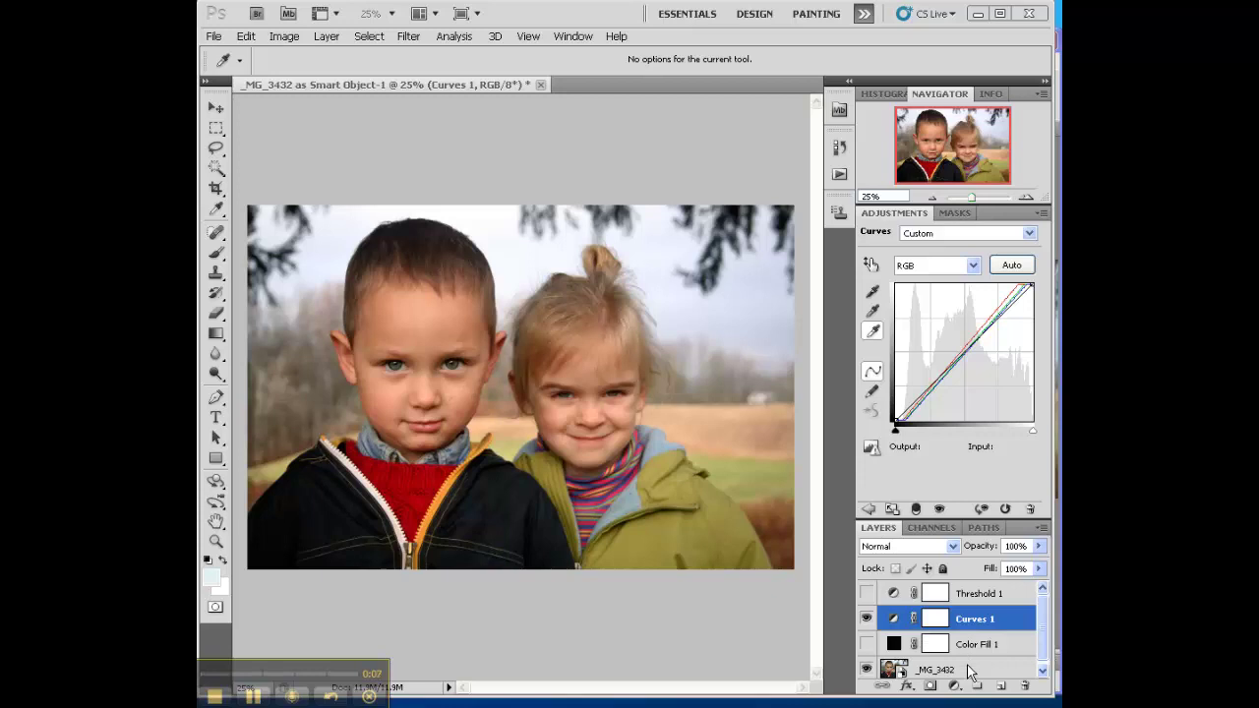
Add a Levels adjustment layer, Levels 1, above Curves 1 from the Layers panel's adjustment button.
{"action": "left_click", "coordinate": [954, 689]}
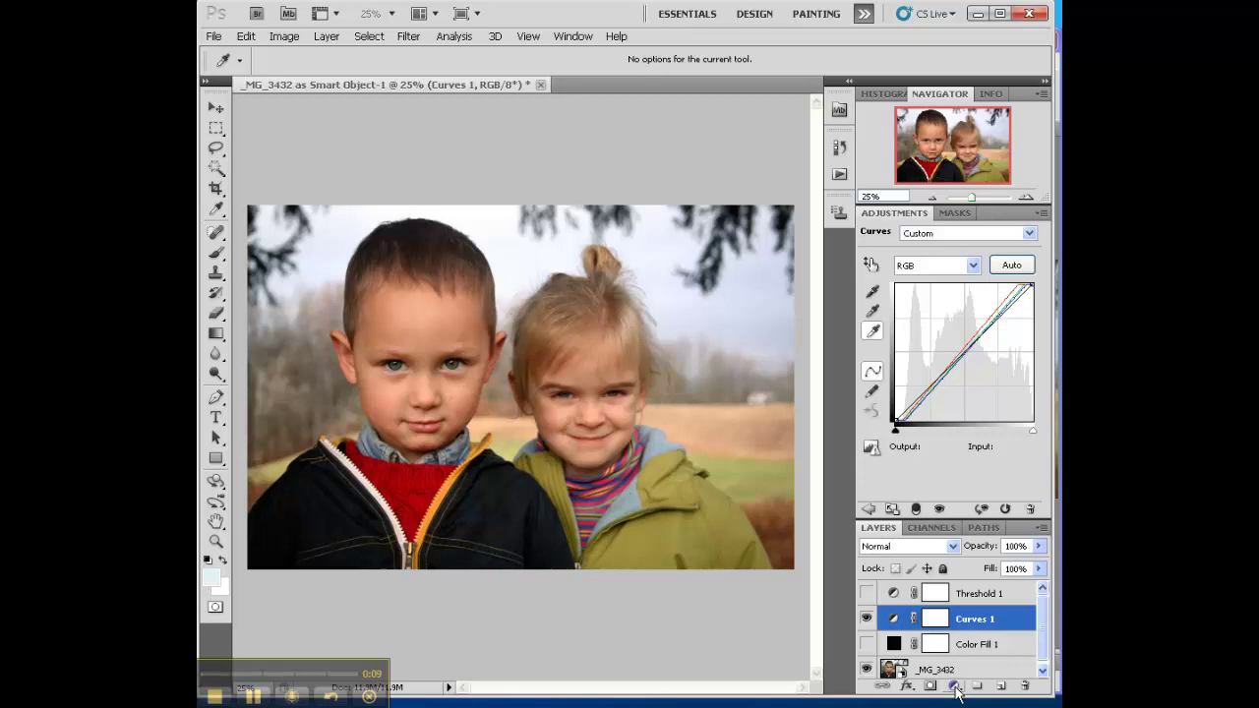
{"action": "left_click", "coordinate": [954, 689]}
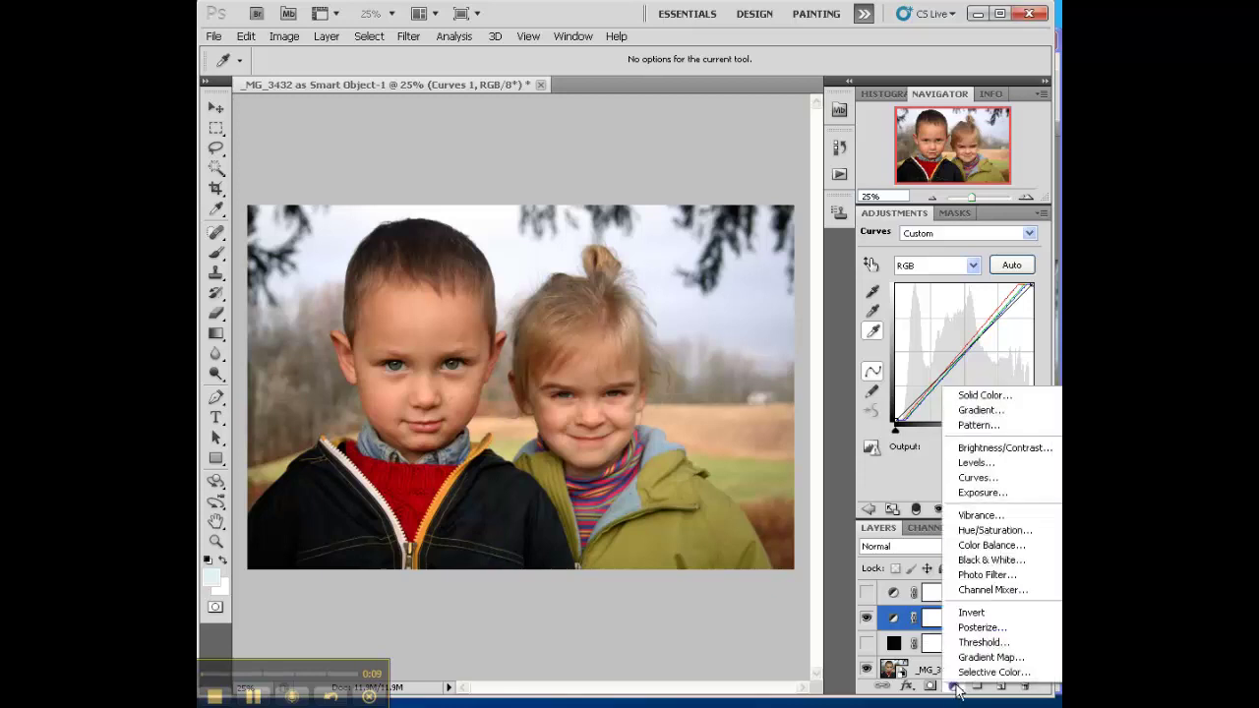
{"action": "left_click", "coordinate": [997, 464]}
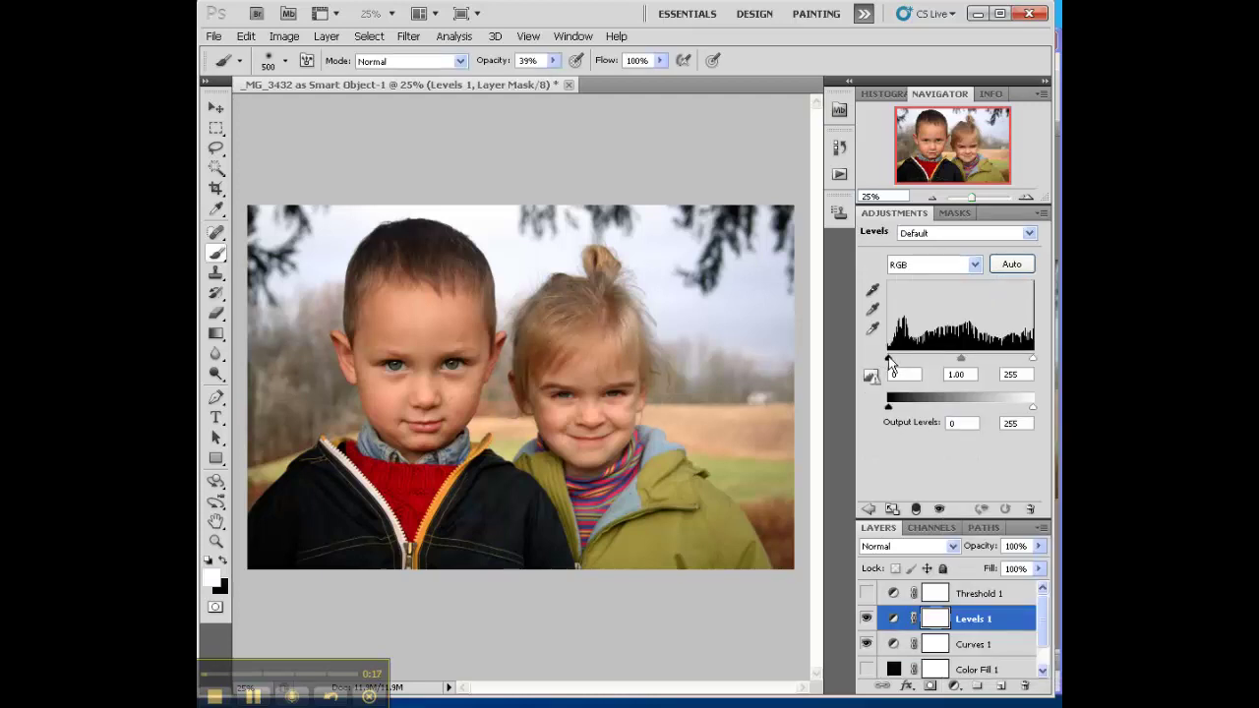
Set the Levels 1 input sliders to 0, 1.08 and 252, then turn off its visibility.
{"action": "mouse_move", "coordinate": [890, 358]}
{"action": "left_mouse_down"}
{"action": "mouse_move", "coordinate": [911, 361]}
{"action": "mouse_move", "coordinate": [889, 359]}
{"action": "left_mouse_up"}
{"action": "left_click_drag", "start_coordinate": [1034, 358], "coordinate": [957, 356]}
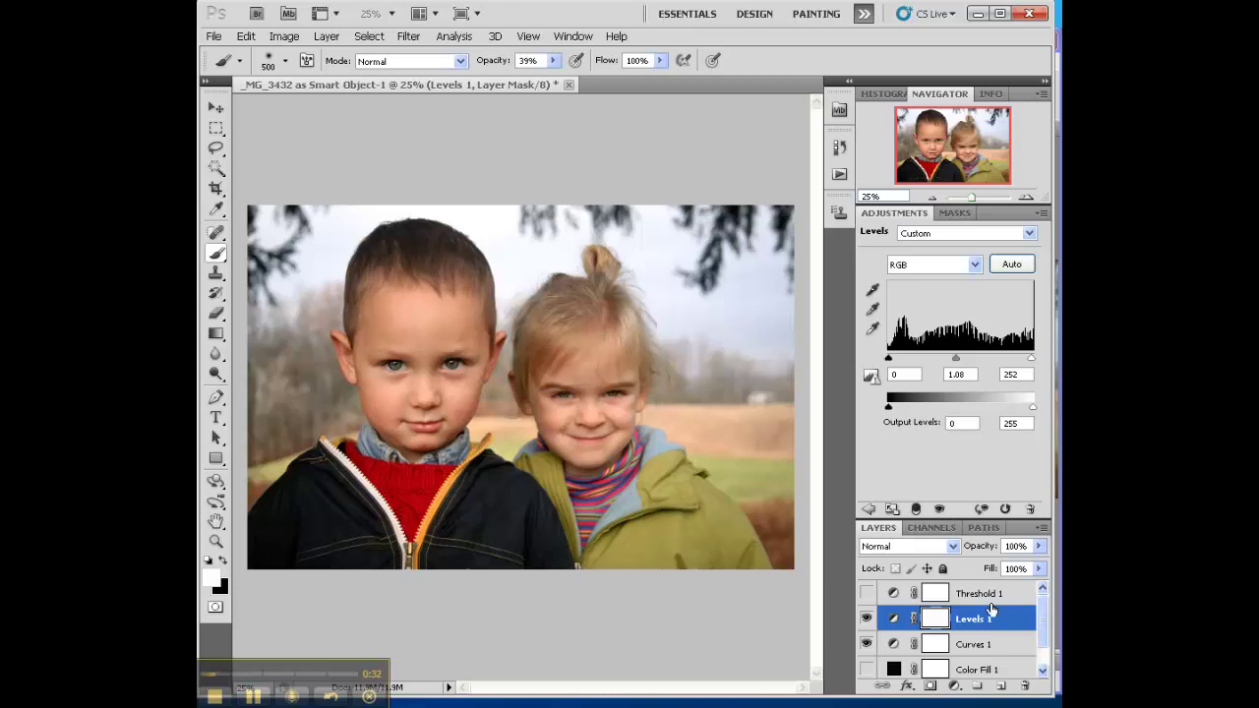
{"action": "left_click", "coordinate": [865, 620]}
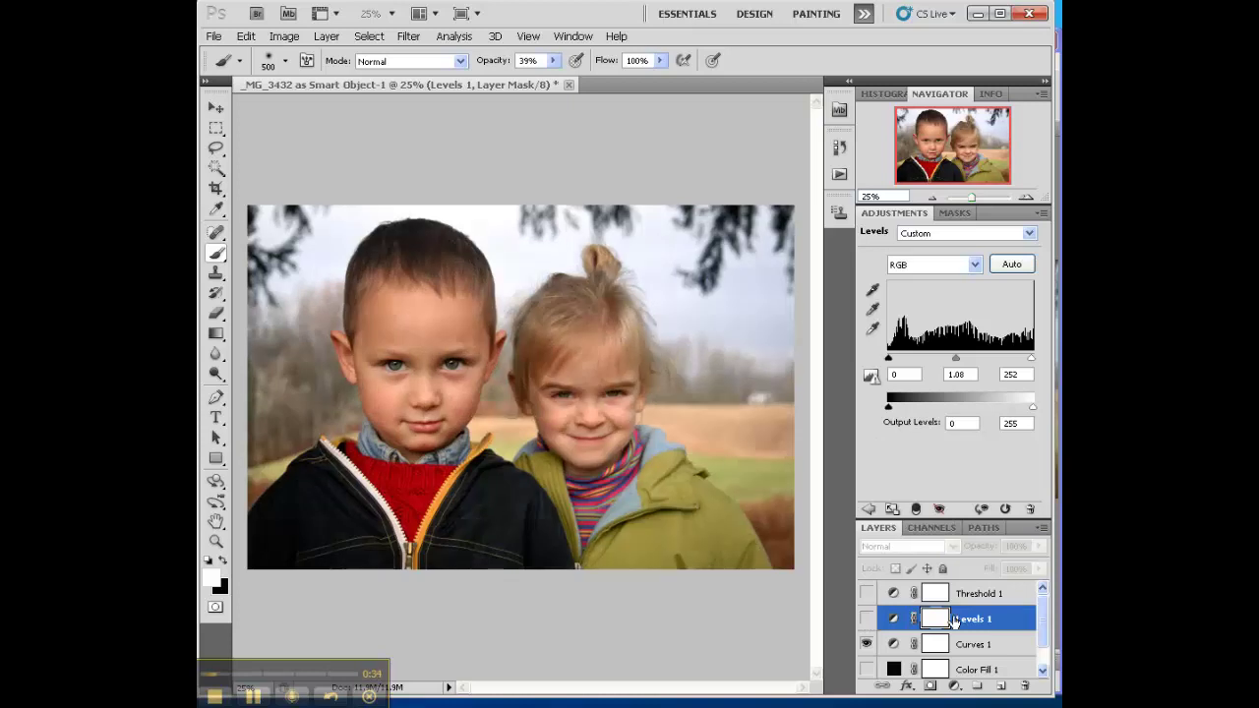
Look through the adjustment-layer list and Image > Adjustments without choosing, then enlarge the Layers panel.
{"action": "left_click", "coordinate": [952, 686]}
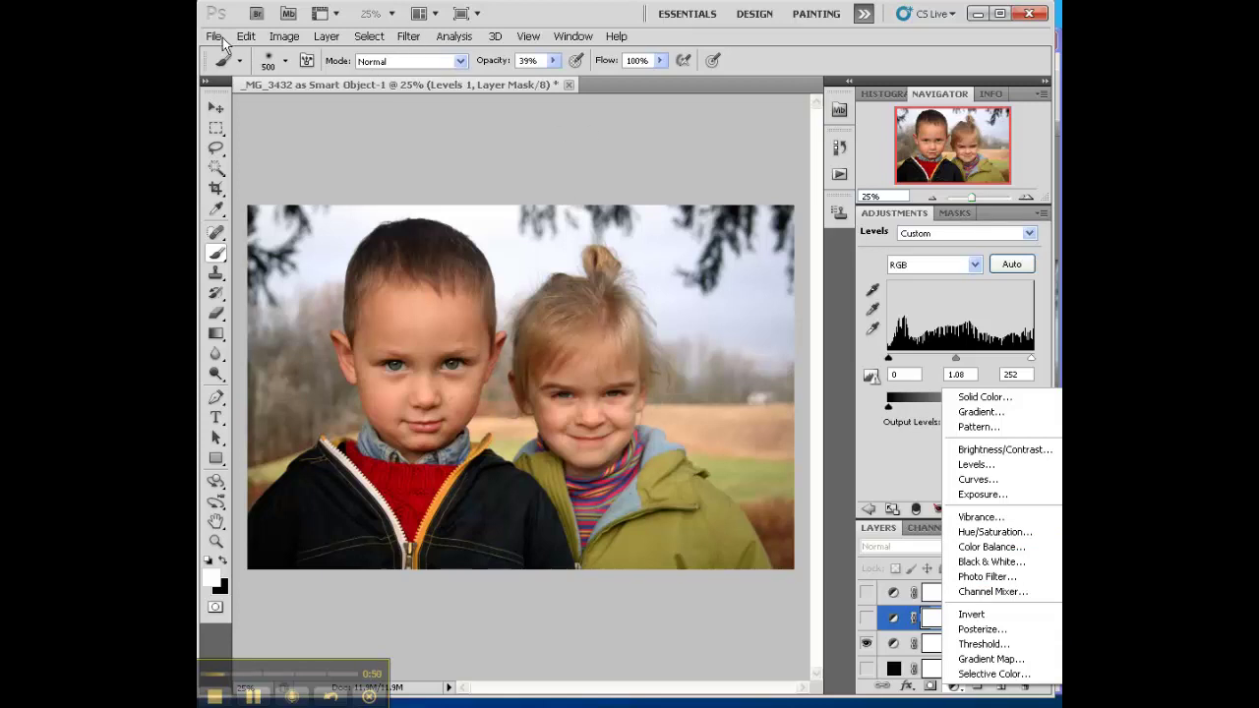
{"action": "left_click", "coordinate": [285, 40]}
{"action": "left_click", "coordinate": [285, 39]}
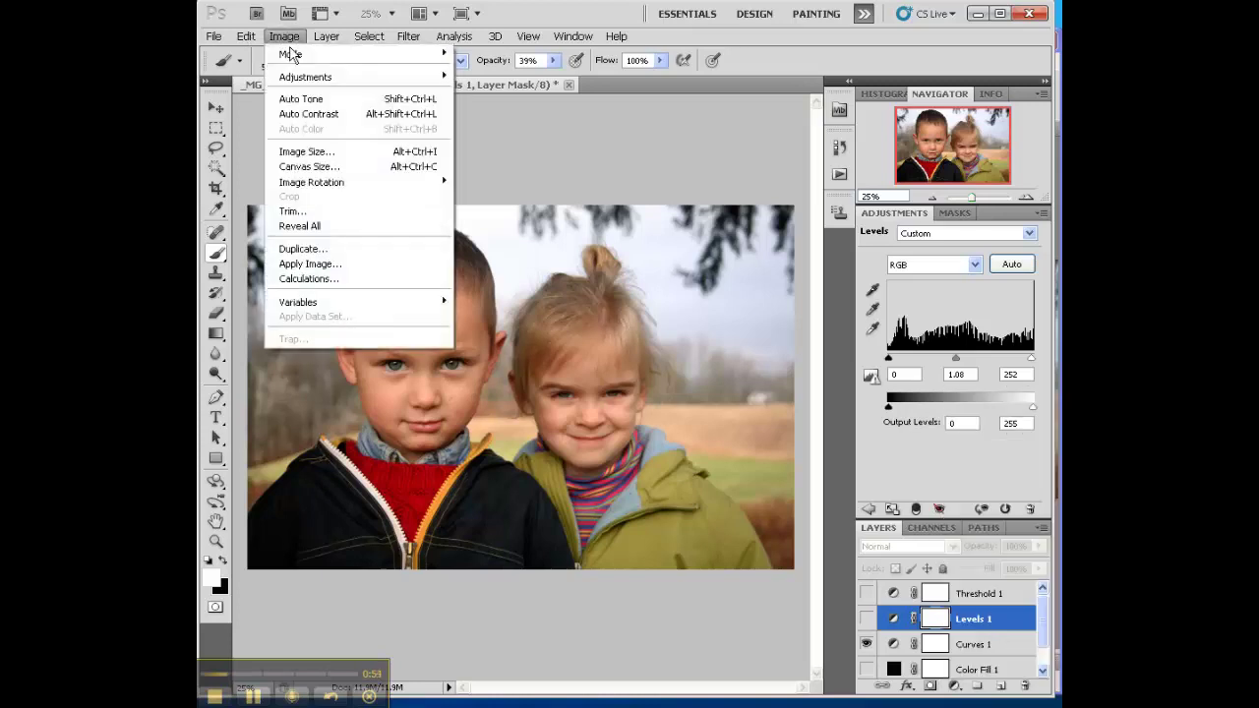
{"action": "mouse_move", "coordinate": [304, 85]}
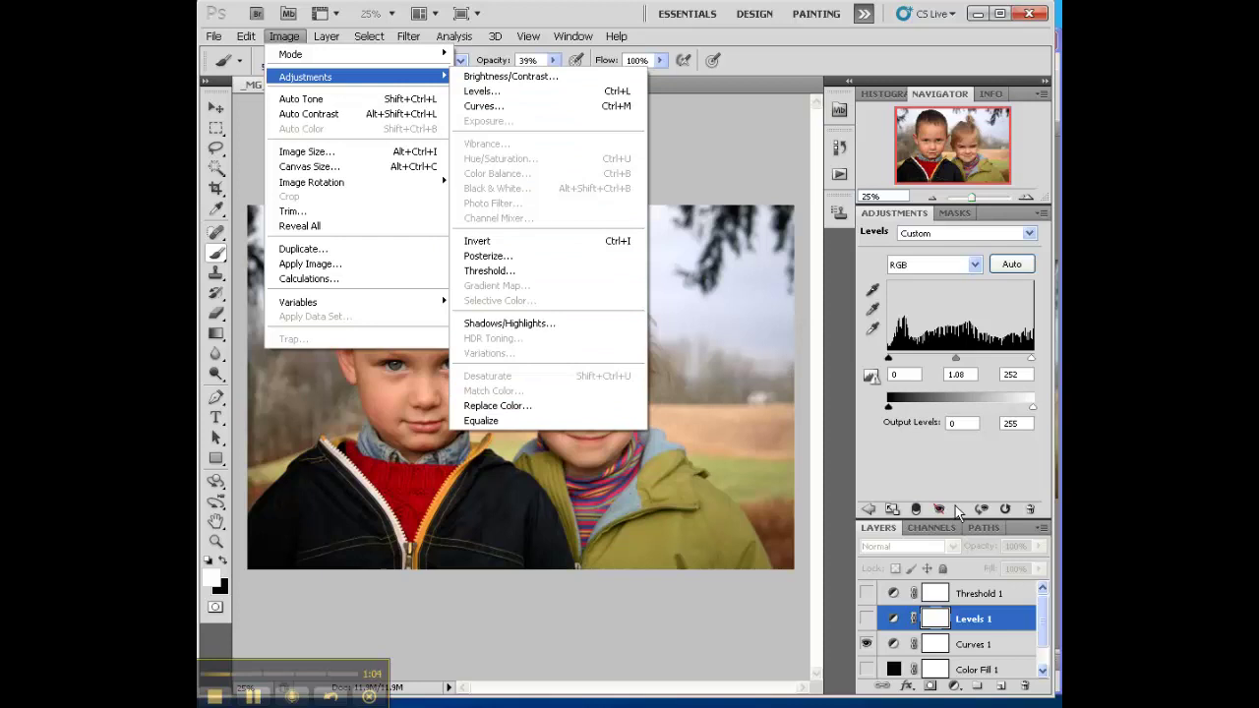
{"action": "left_click", "coordinate": [782, 510]}
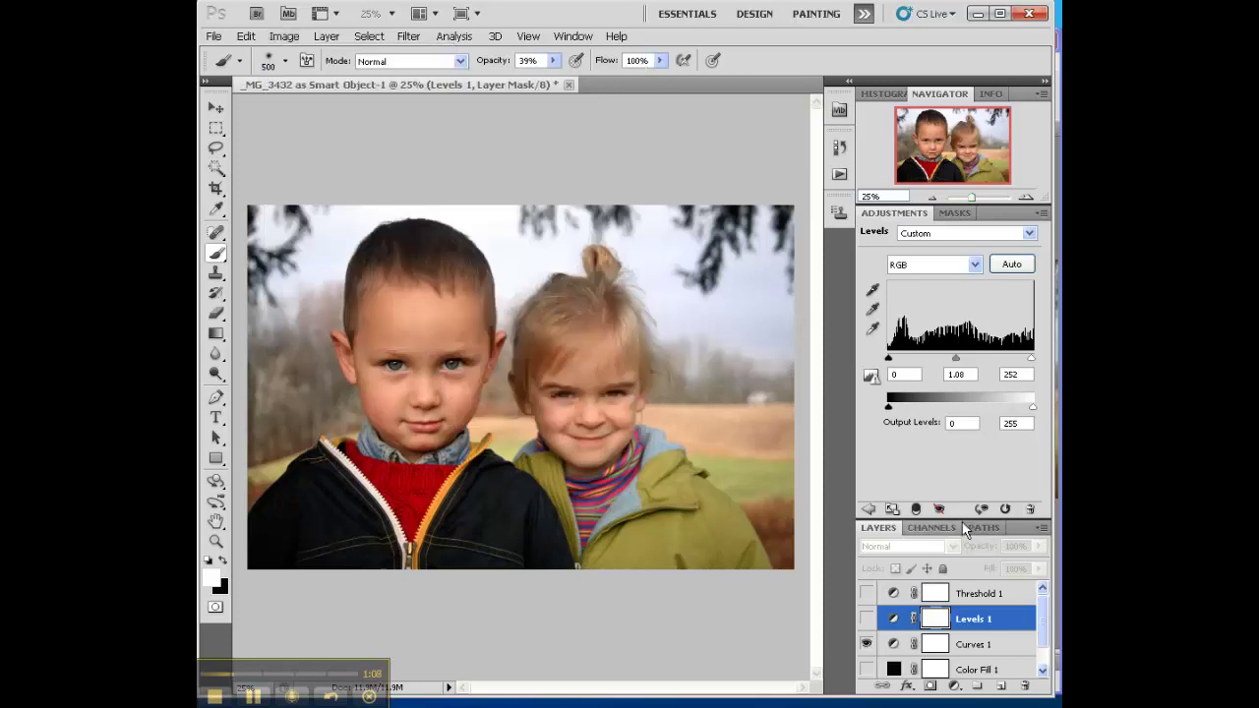
{"action": "left_click_drag", "start_coordinate": [962, 521], "coordinate": [962, 457]}
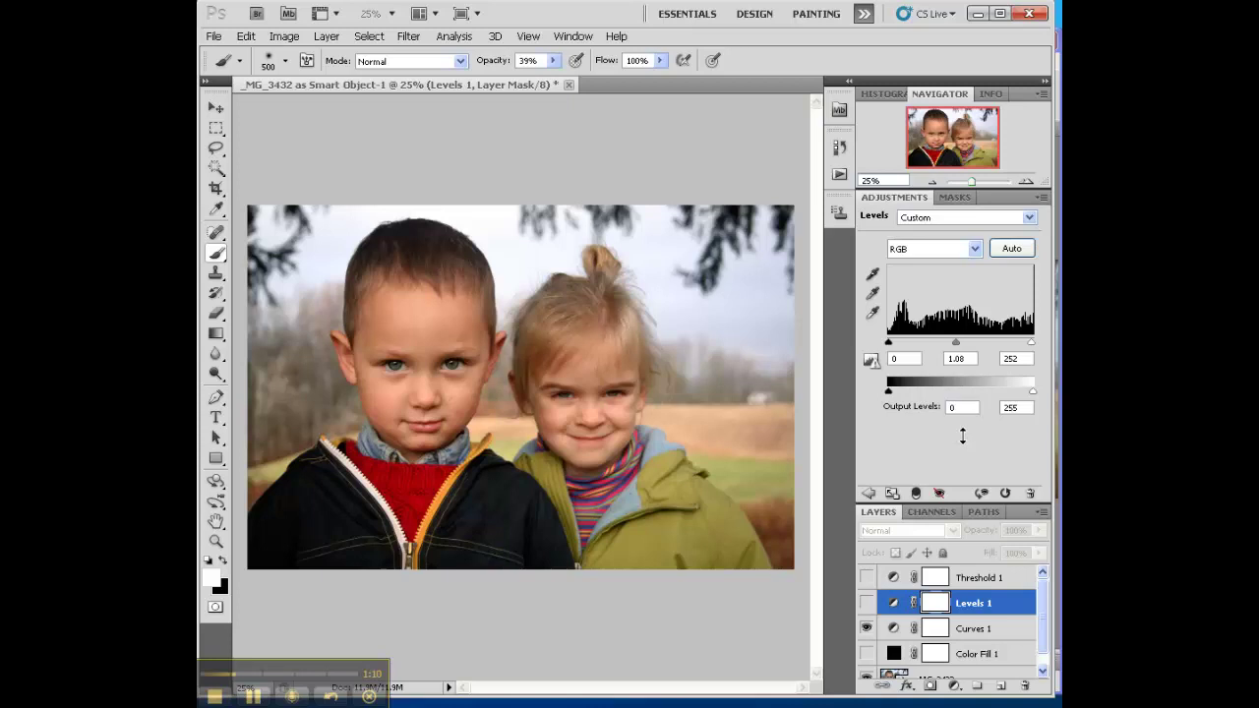
Collapse the Adjustments panel, select the _MG_3432 layer and bring up its context menu.
{"action": "double_click", "coordinate": [889, 198]}
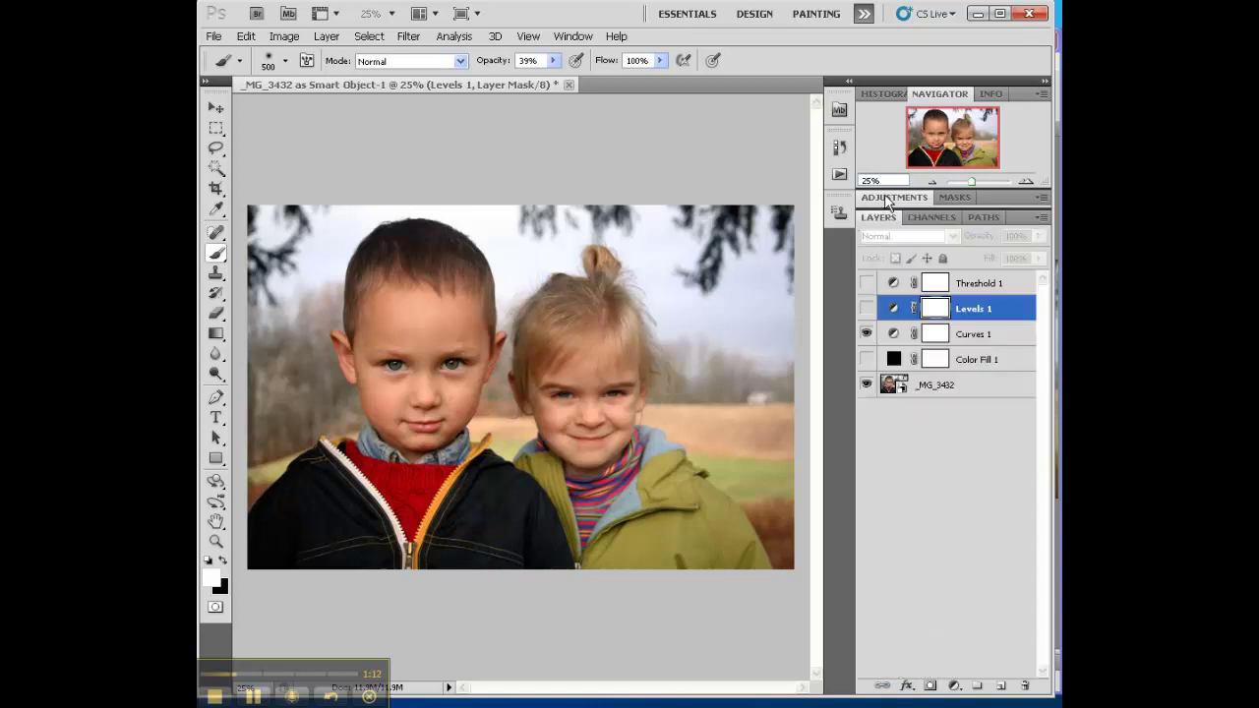
{"action": "left_click", "coordinate": [893, 390]}
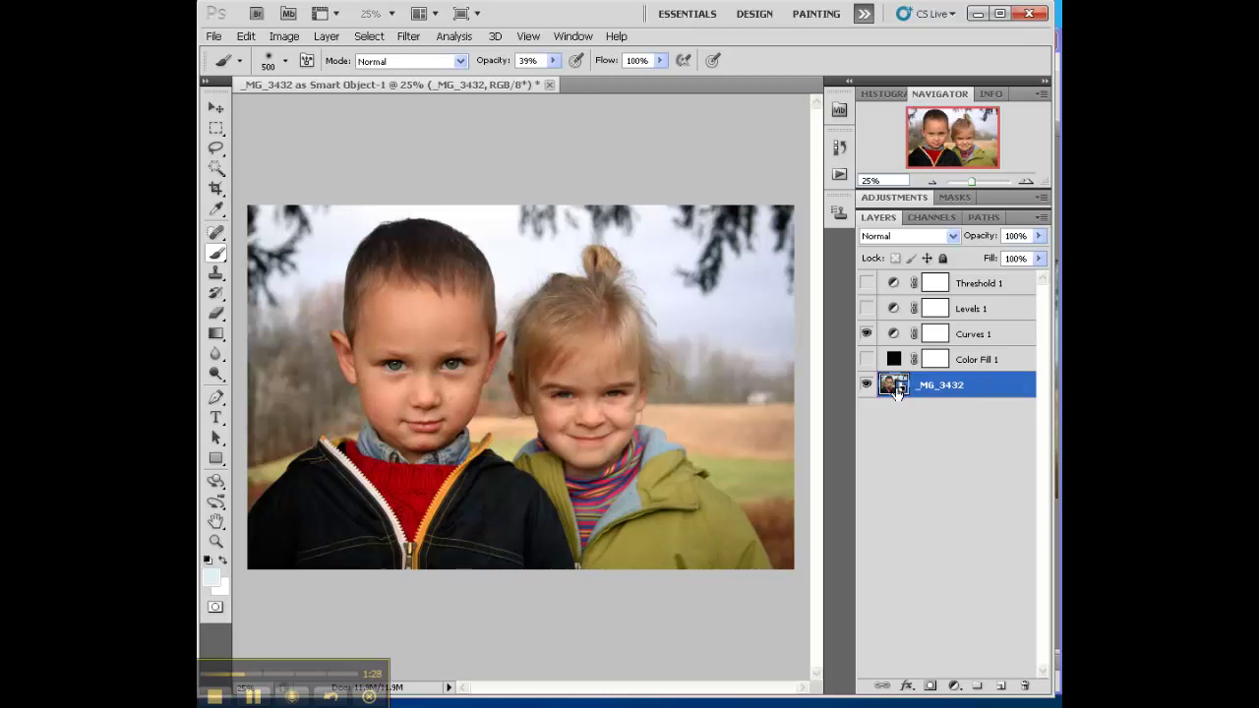
{"action": "right_click", "coordinate": [984, 391]}
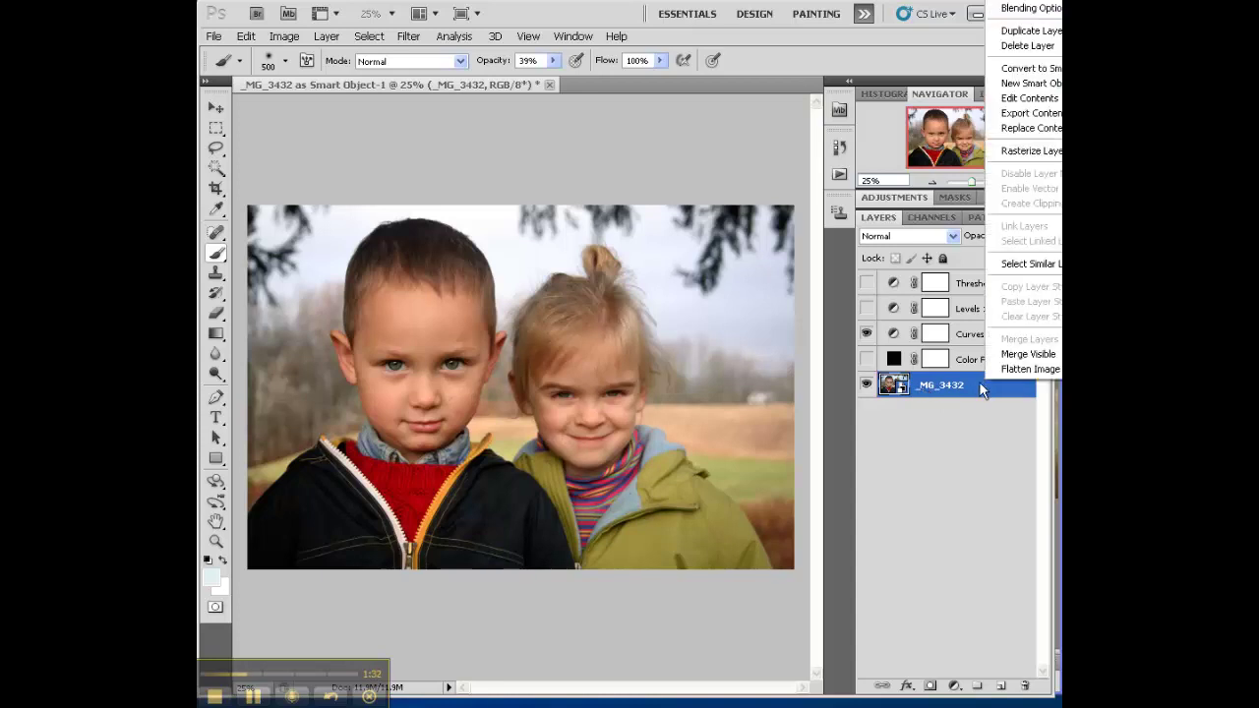
{"action": "left_click", "coordinate": [984, 389]}
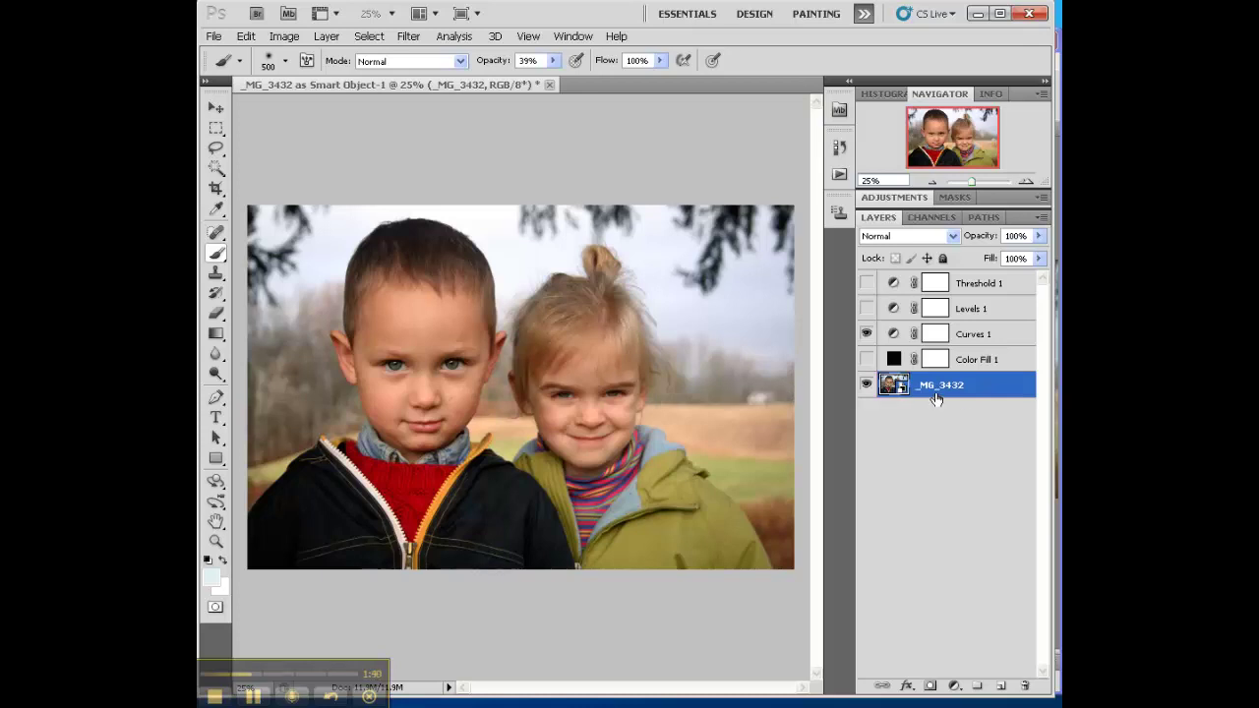
{"action": "right_click", "coordinate": [992, 382]}
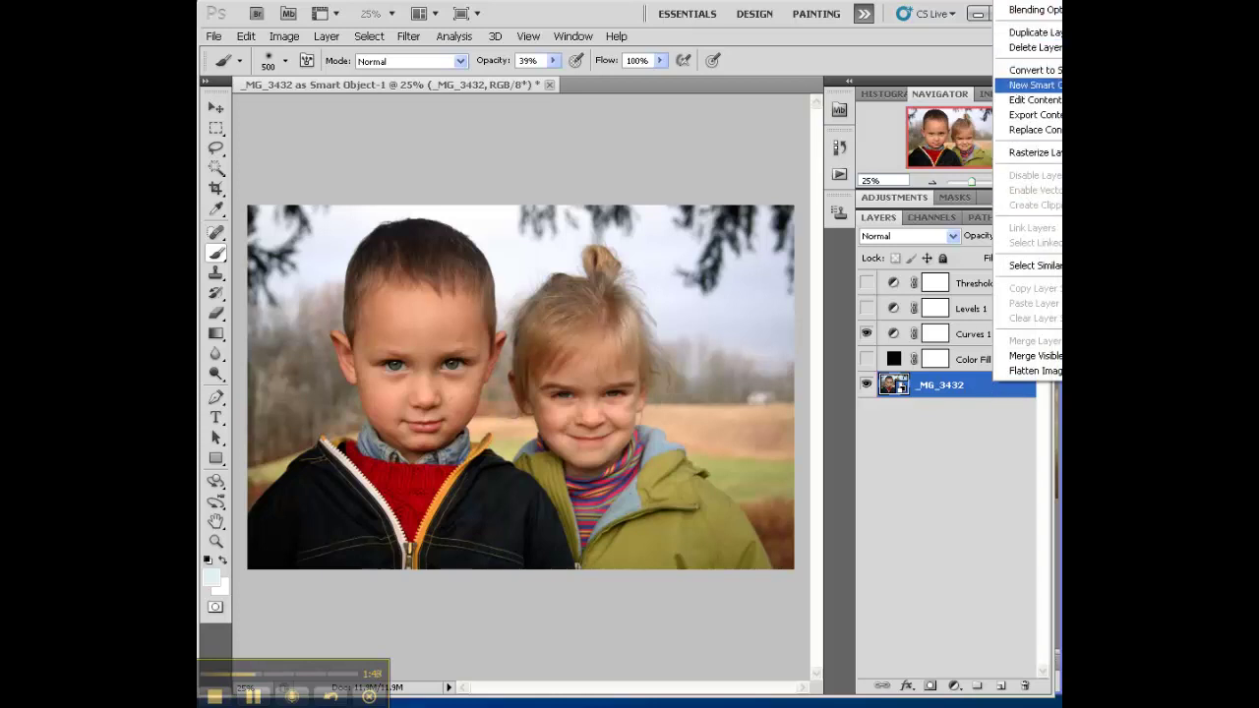
Create _MG_3432 copy with New Smart Object via Copy, then rasterize that copy.
{"action": "left_click", "coordinate": [1045, 92]}
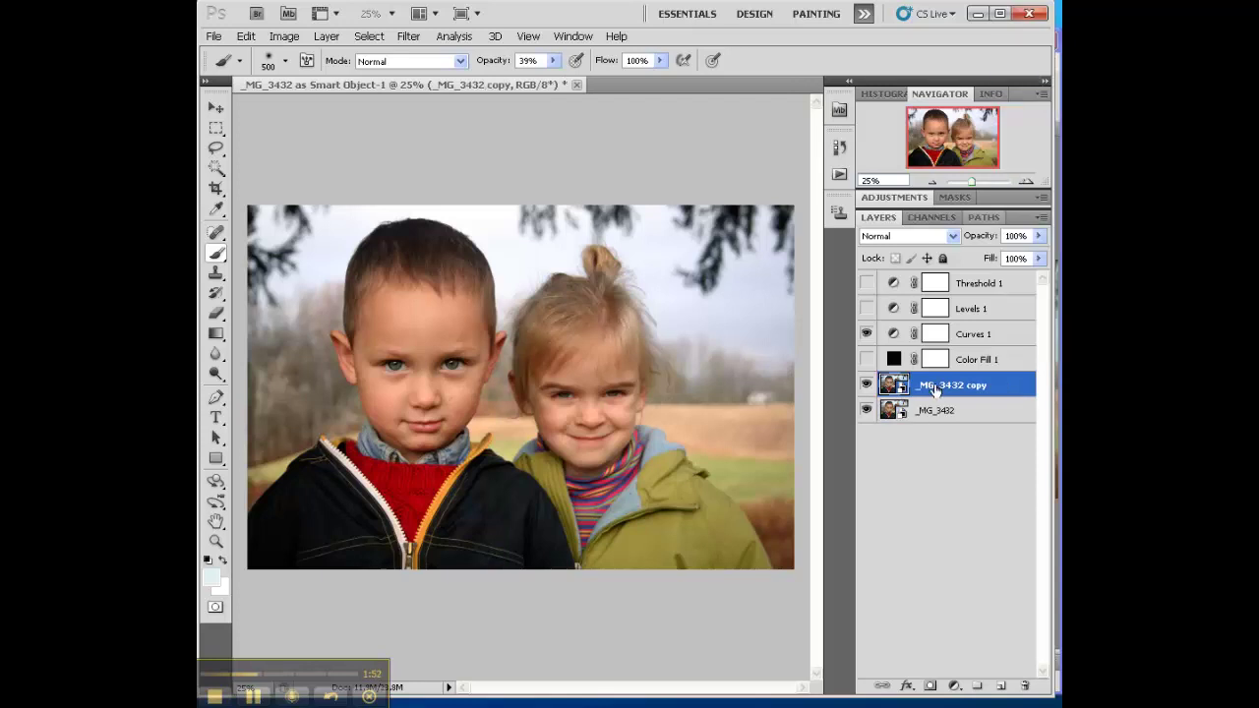
{"action": "right_click", "coordinate": [998, 386]}
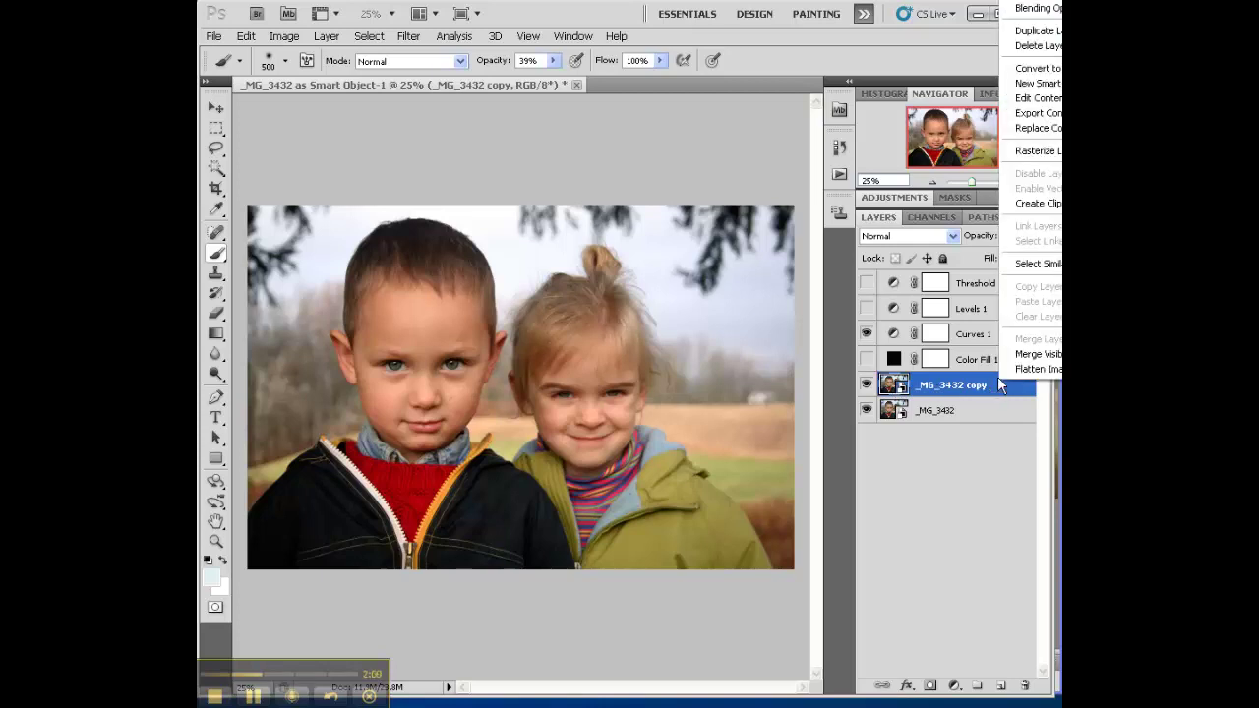
{"action": "left_click", "coordinate": [1041, 151]}
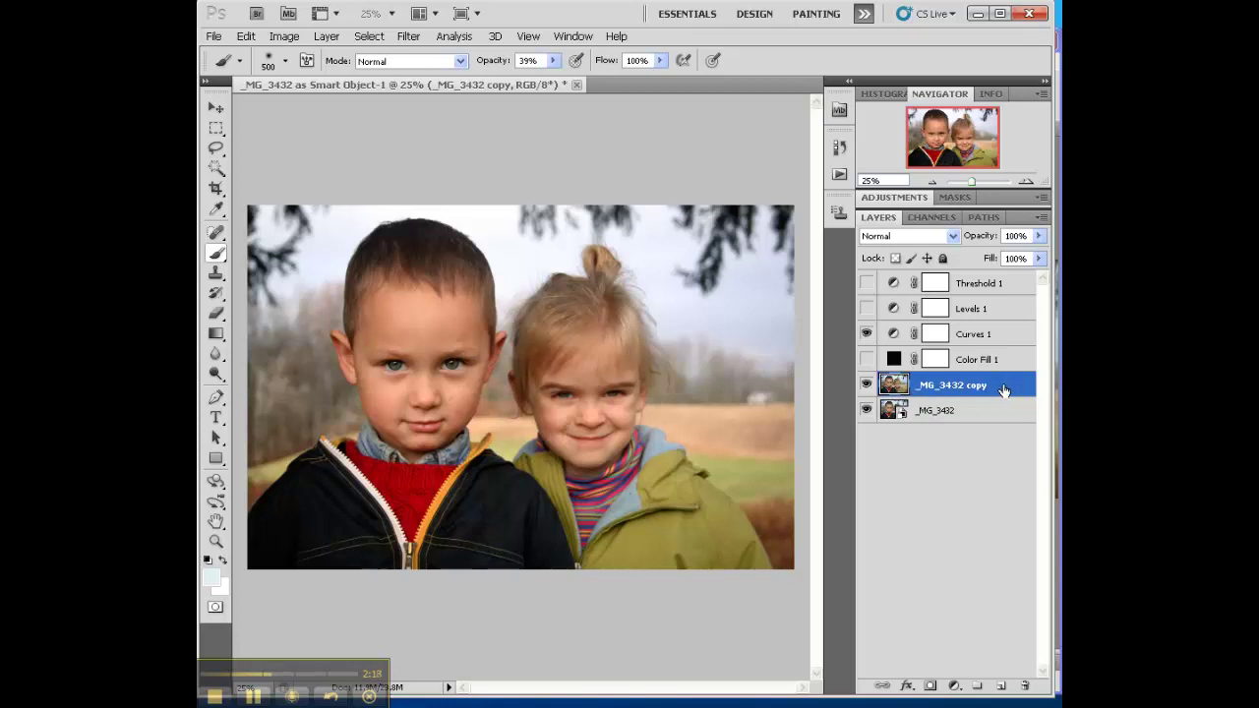
Look through Image > Adjustments and the adjustment-layer list without choosing anything.
{"action": "left_click", "coordinate": [284, 37]}
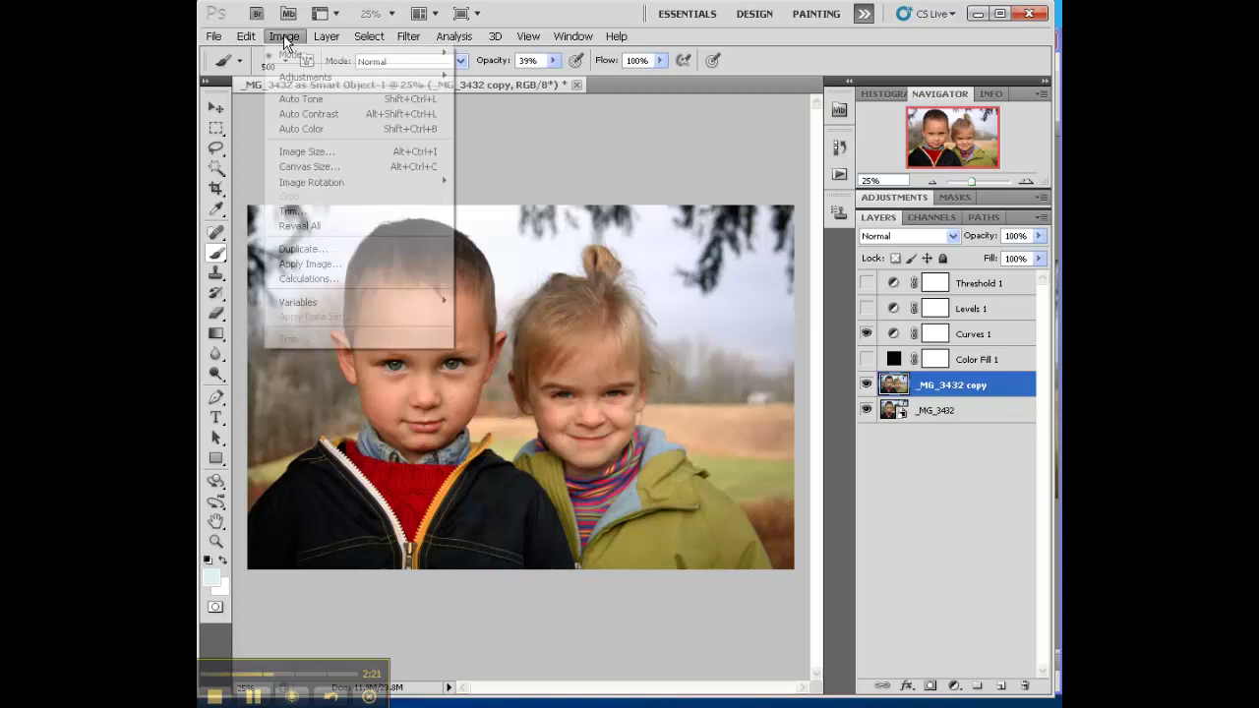
{"action": "left_click", "coordinate": [974, 387]}
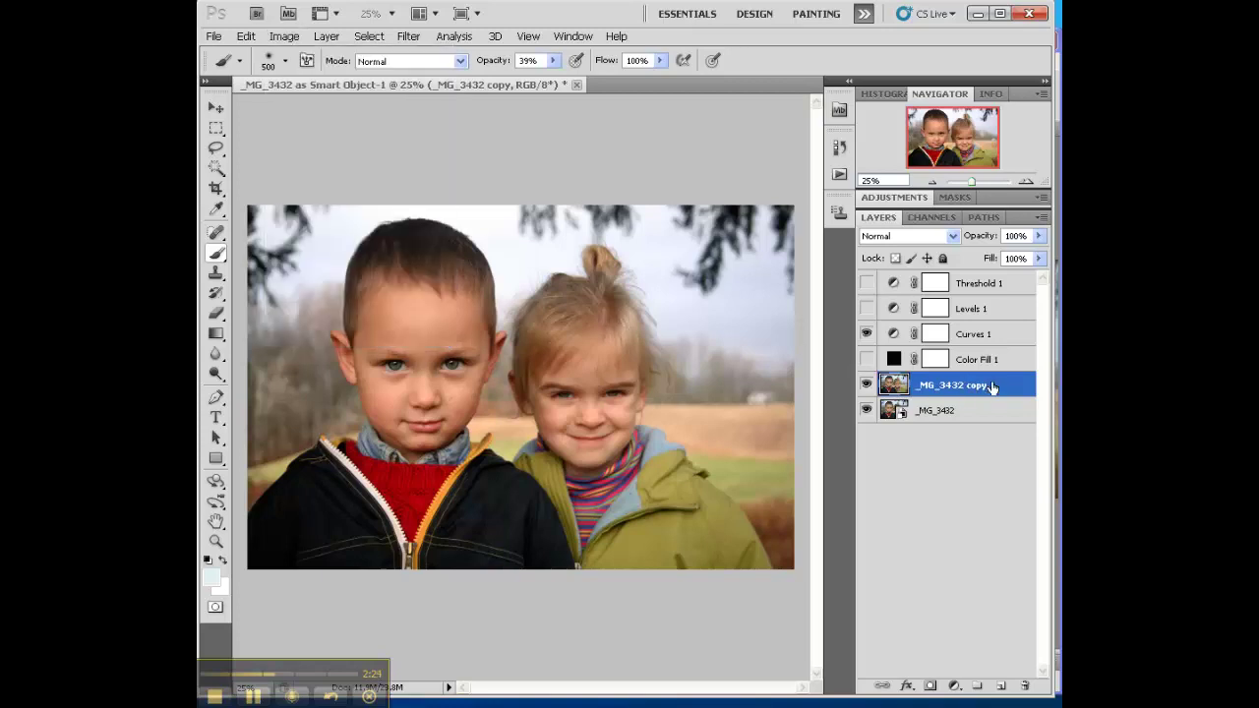
{"action": "left_click", "coordinate": [285, 36]}
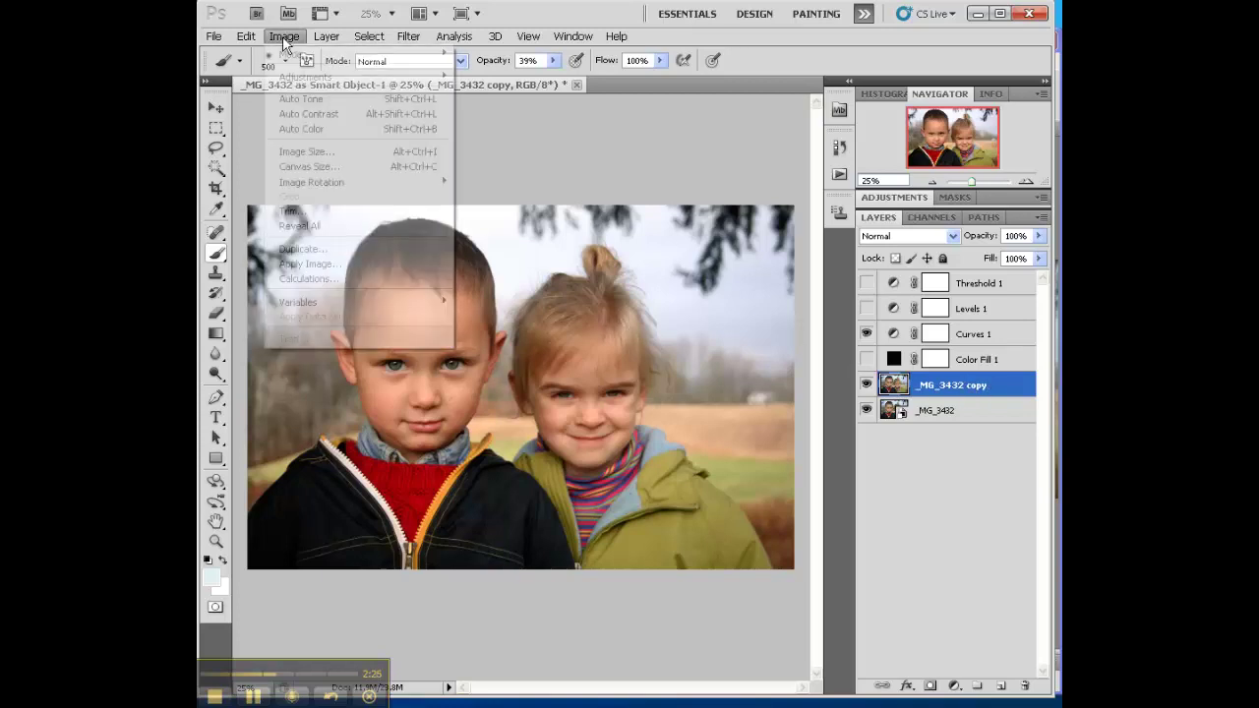
{"action": "mouse_move", "coordinate": [293, 79]}
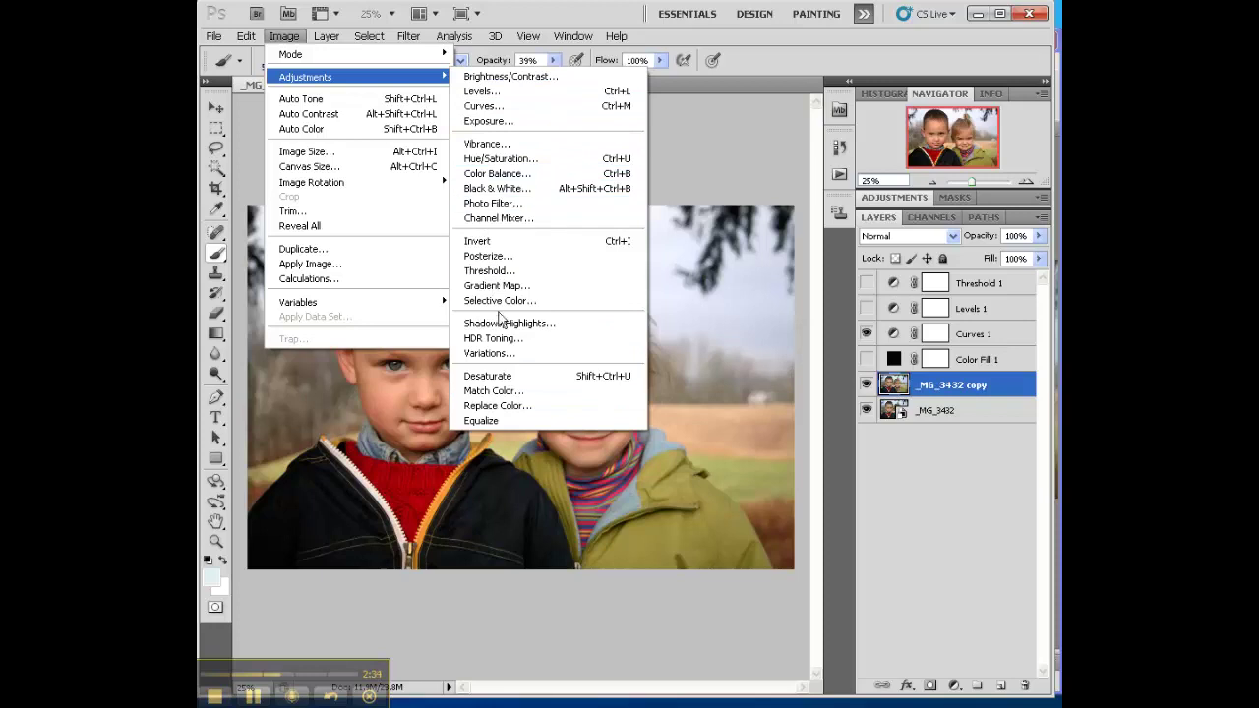
{"action": "left_click", "coordinate": [954, 686]}
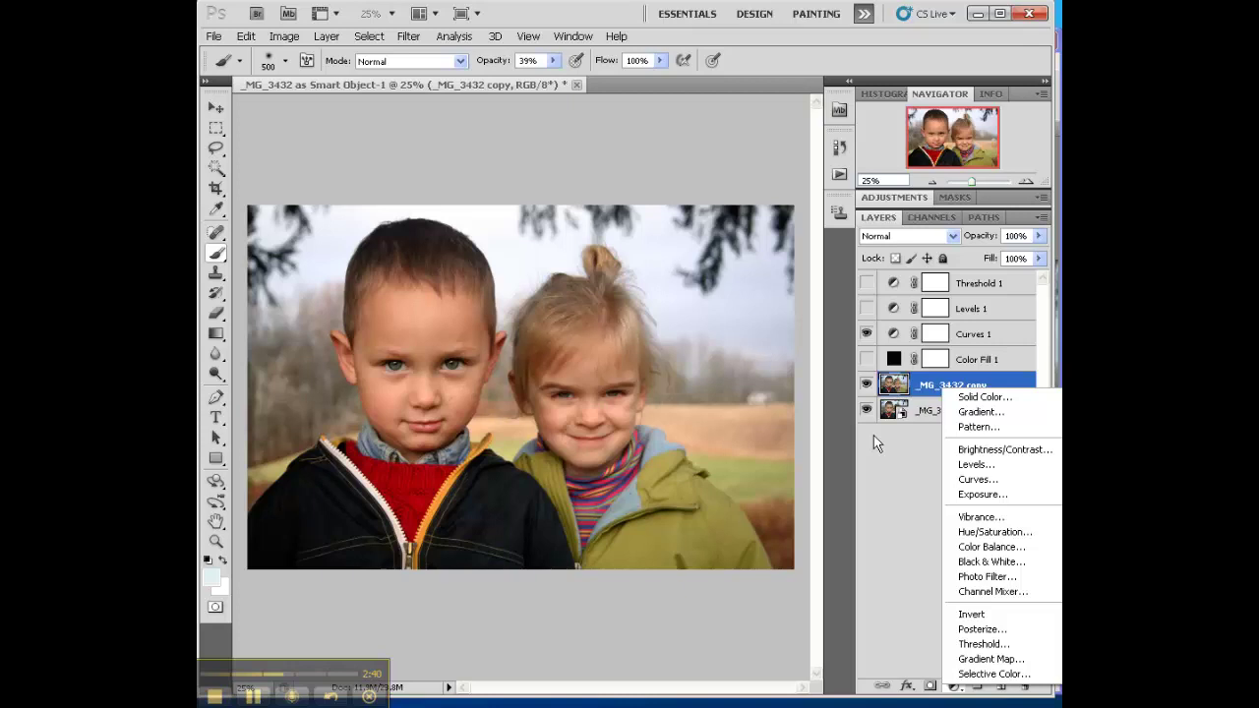
{"action": "left_click", "coordinate": [916, 634]}
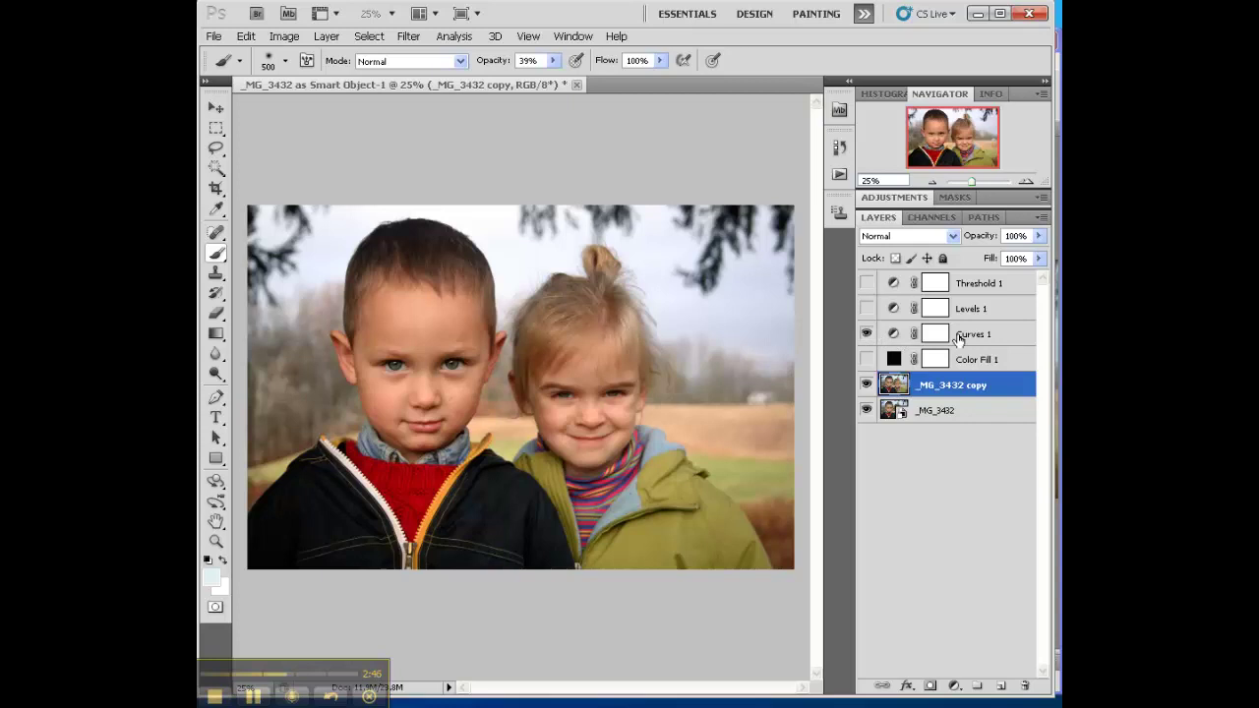
Toggle Curves 1 off and on, reselect _MG_3432 copy, and open Image > Adjustments again.
{"action": "left_click", "coordinate": [866, 333]}
{"action": "left_click", "coordinate": [866, 335]}
{"action": "left_click", "coordinate": [959, 337]}
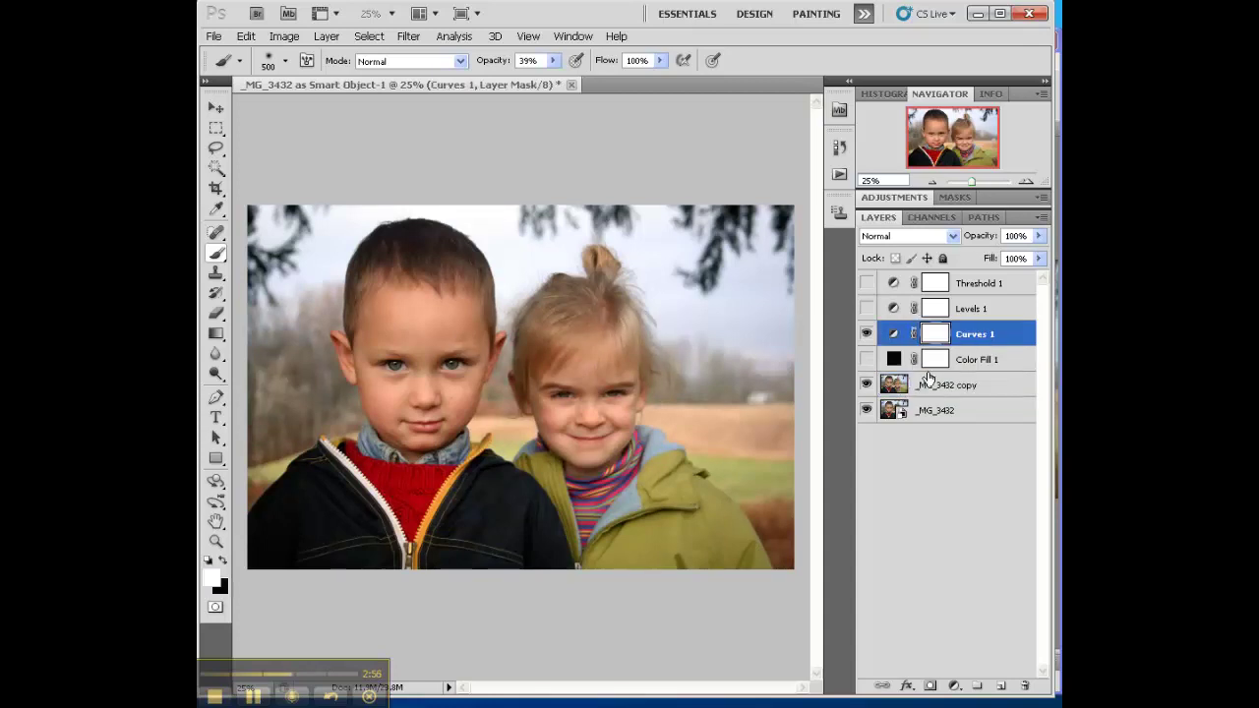
{"action": "left_click", "coordinate": [939, 390]}
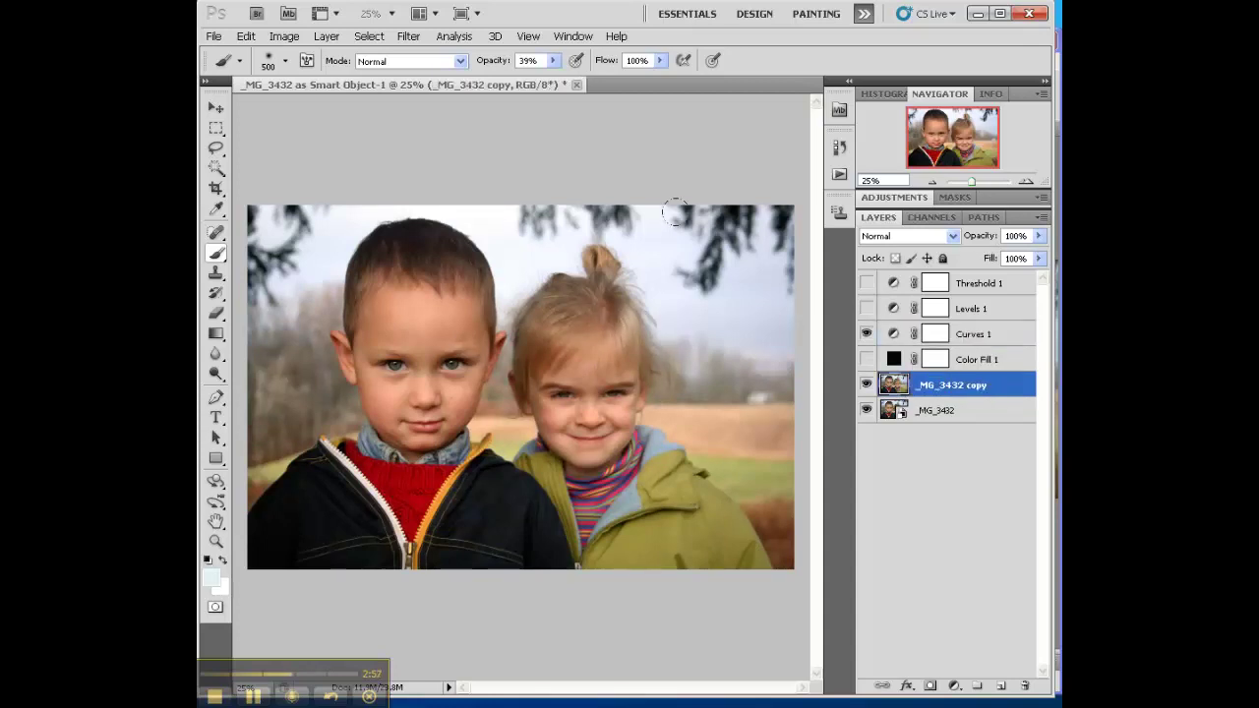
{"action": "left_click", "coordinate": [284, 36]}
{"action": "mouse_move", "coordinate": [339, 77]}
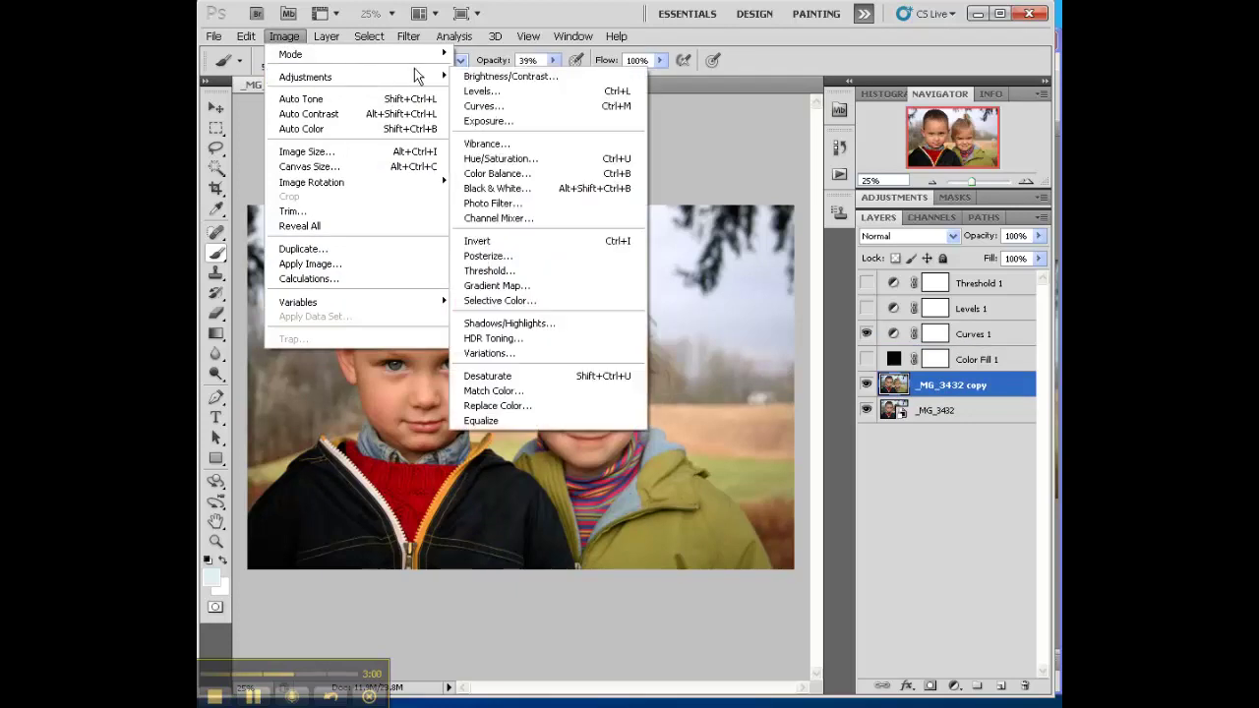
Apply an Exposure of about +1.33 to the _MG_3432 copy layer.
{"action": "left_click", "coordinate": [495, 123]}
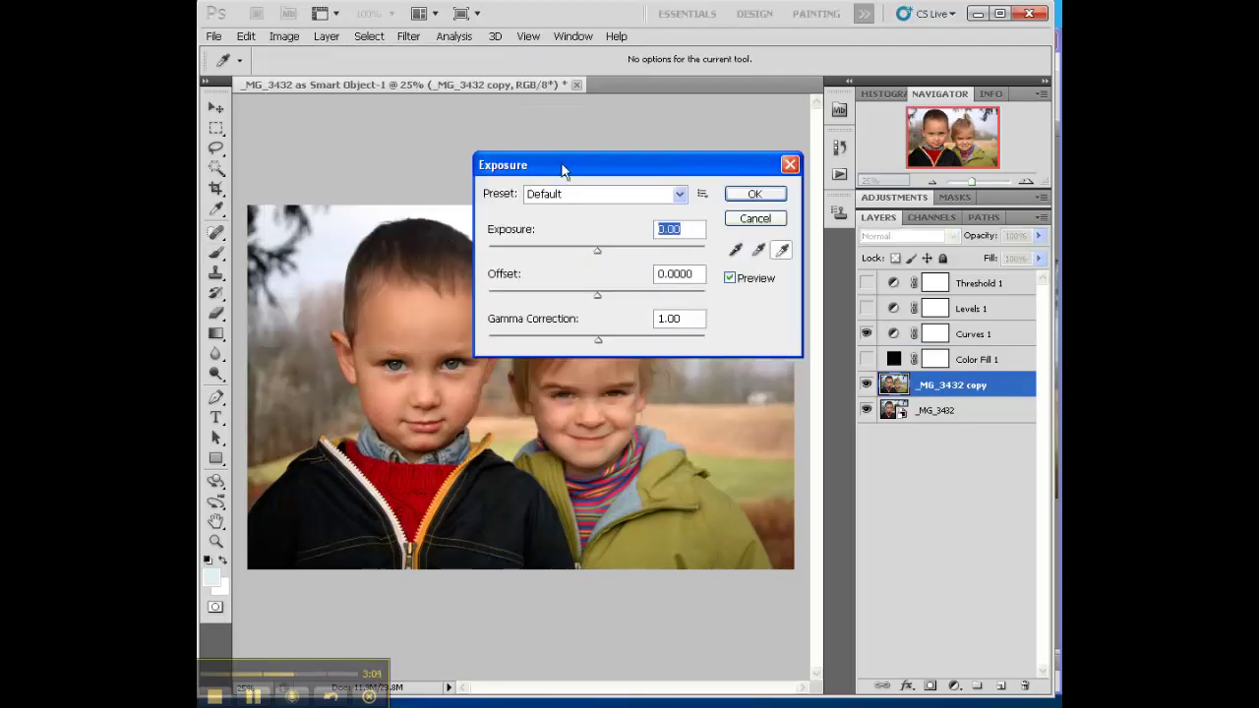
{"action": "left_click_drag", "start_coordinate": [561, 165], "coordinate": [605, 40]}
{"action": "left_click_drag", "start_coordinate": [639, 122], "coordinate": [662, 129]}
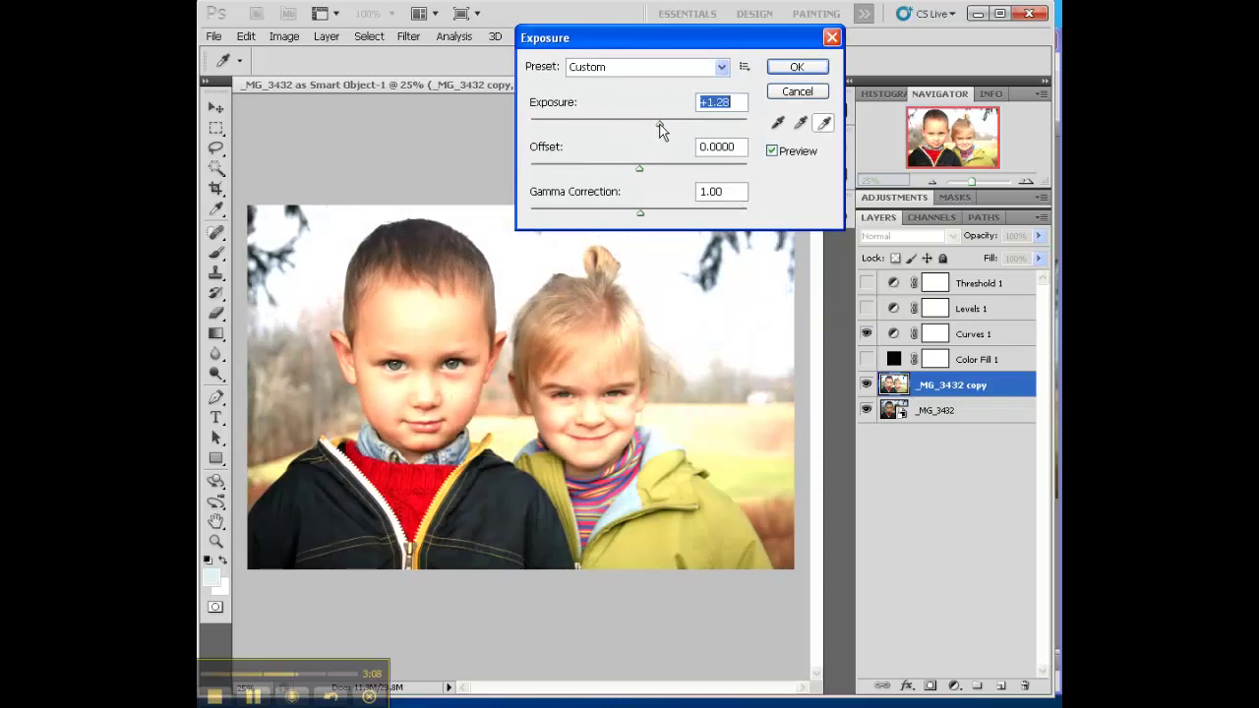
{"action": "left_click", "coordinate": [797, 68]}
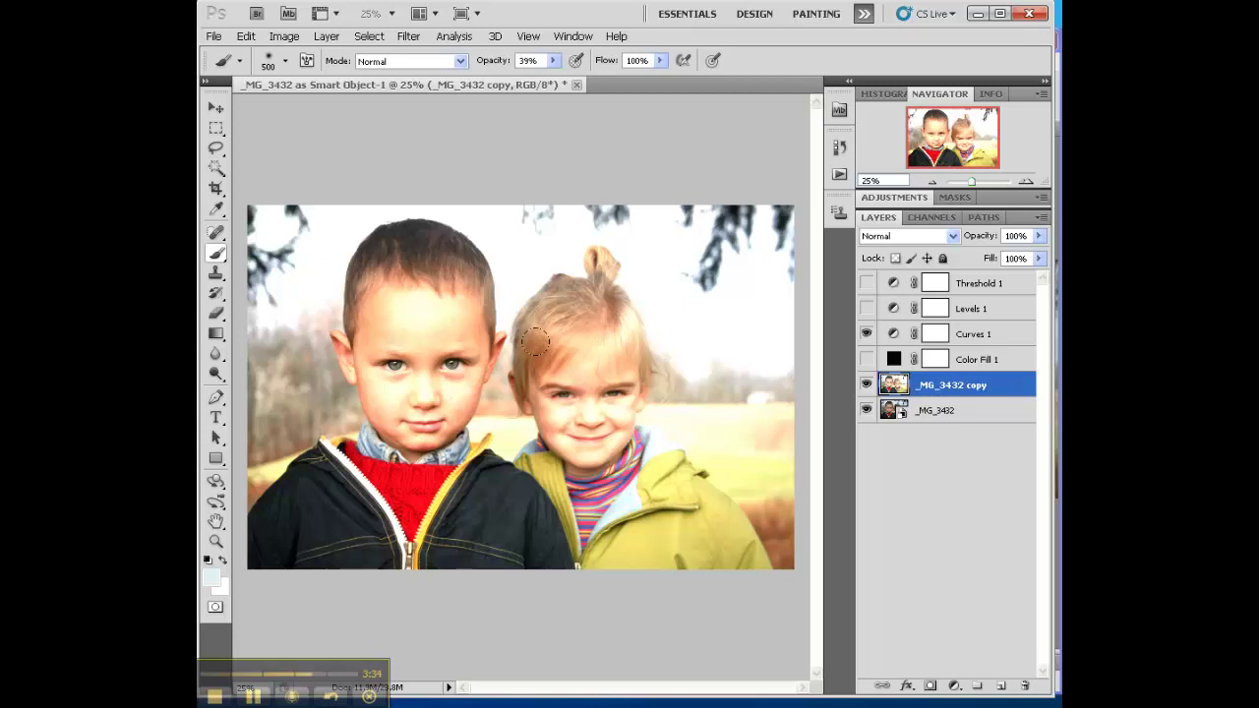
Drag _MG_3432 copy from just above _MG_3432 to the top, over Threshold 1.
{"action": "left_click", "coordinate": [972, 286]}
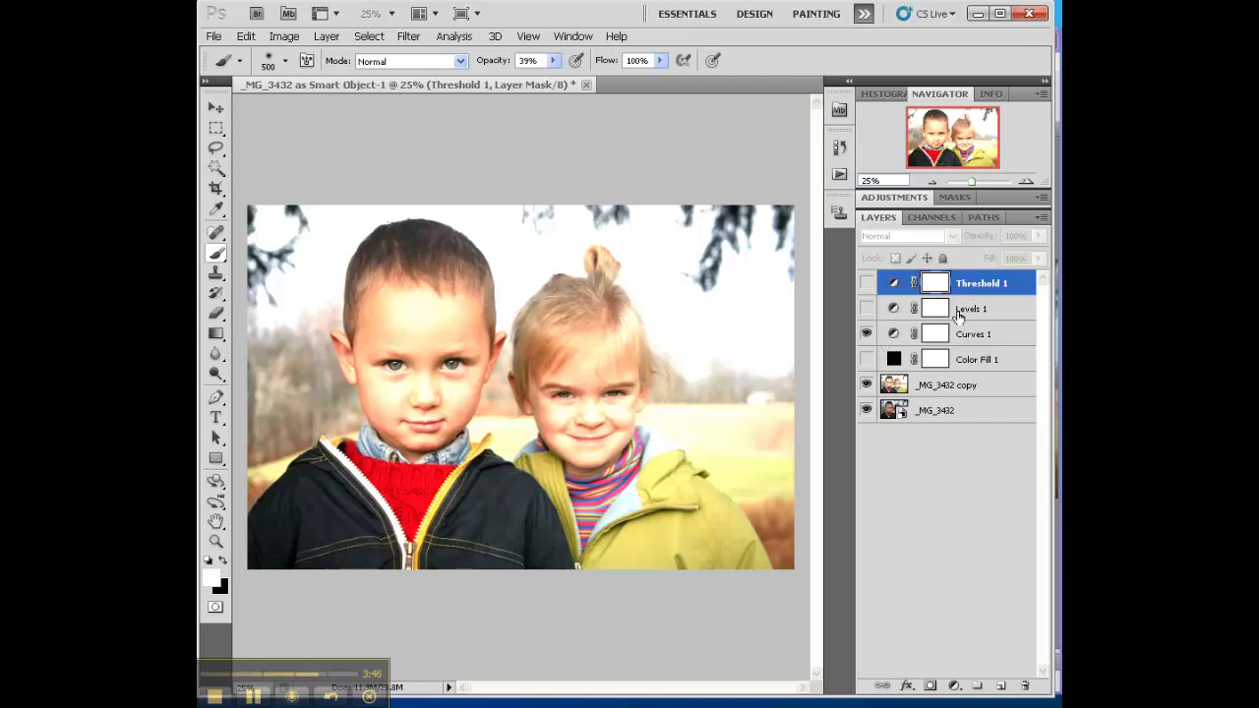
{"action": "left_click", "coordinate": [947, 388]}
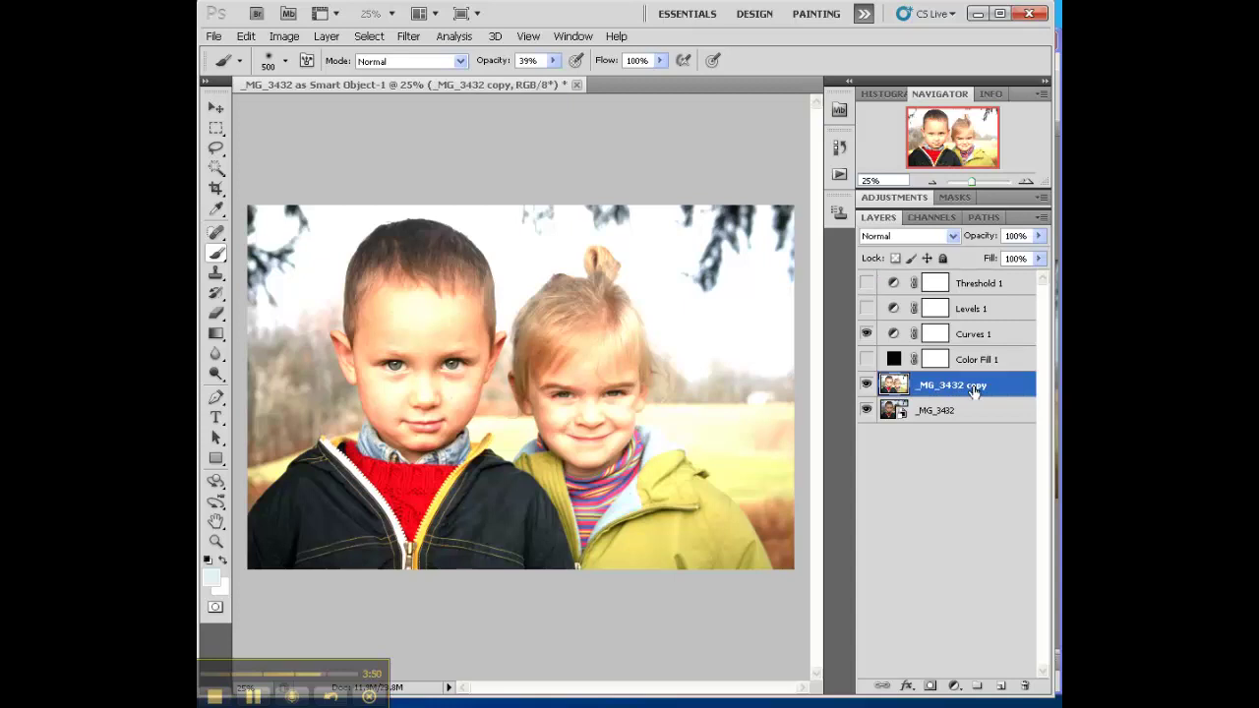
{"action": "left_click_drag", "start_coordinate": [952, 392], "coordinate": [954, 280]}
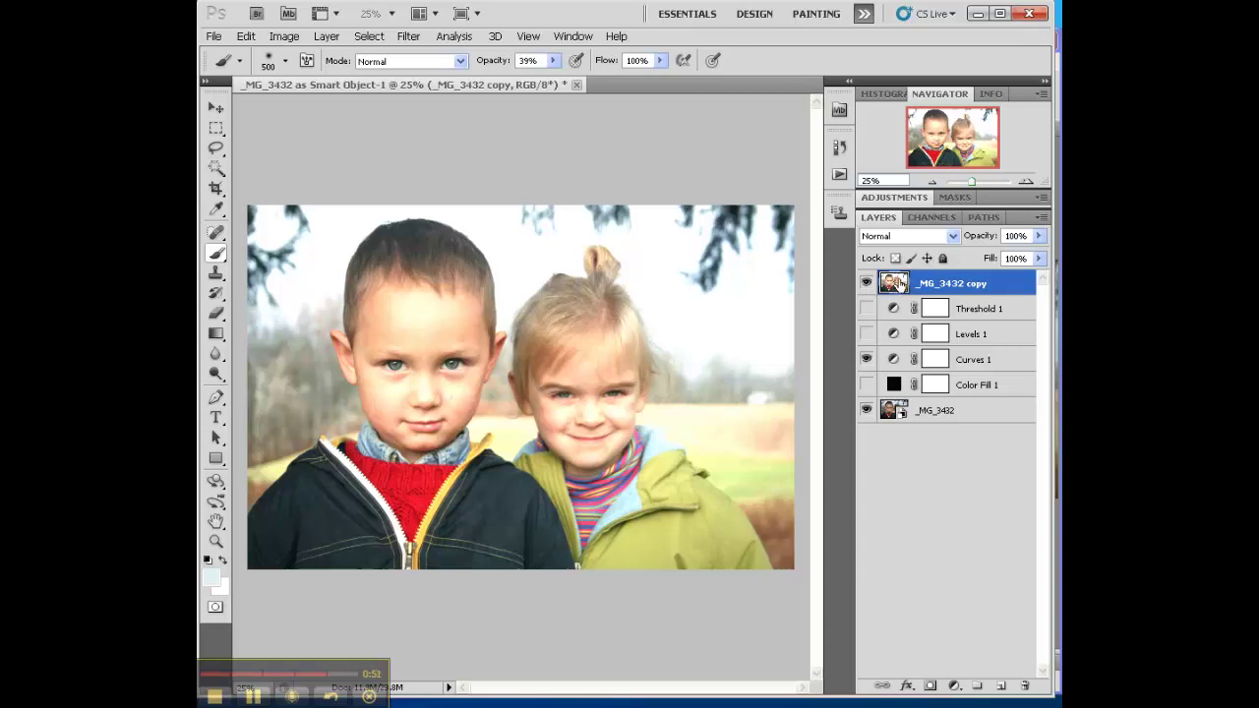
{"action": "left_click", "coordinate": [282, 37]}
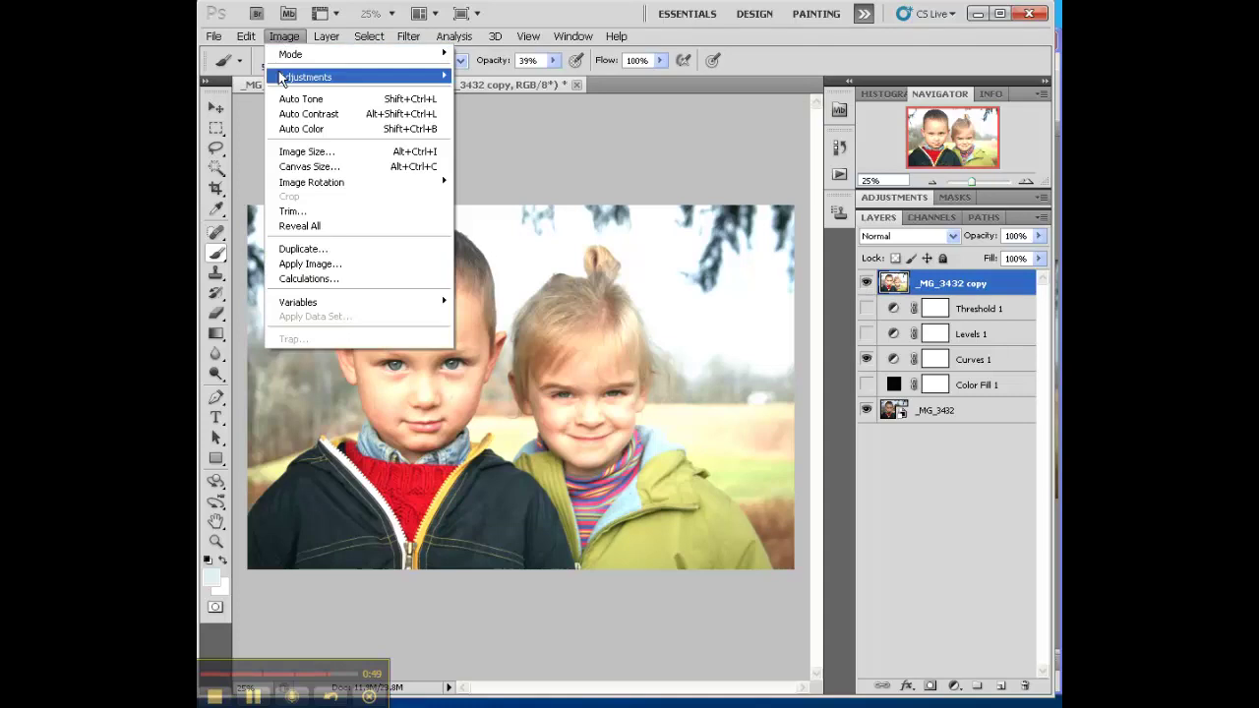
{"action": "mouse_move", "coordinate": [326, 83]}
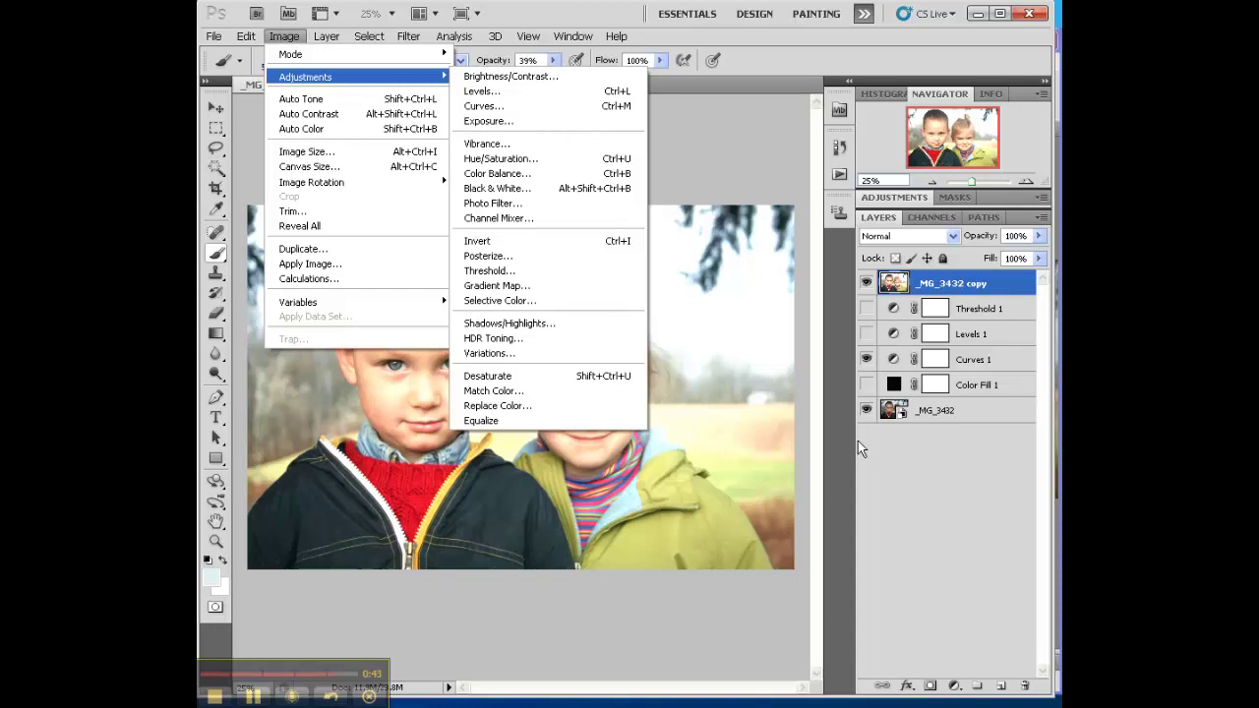
{"action": "left_click", "coordinate": [961, 285]}
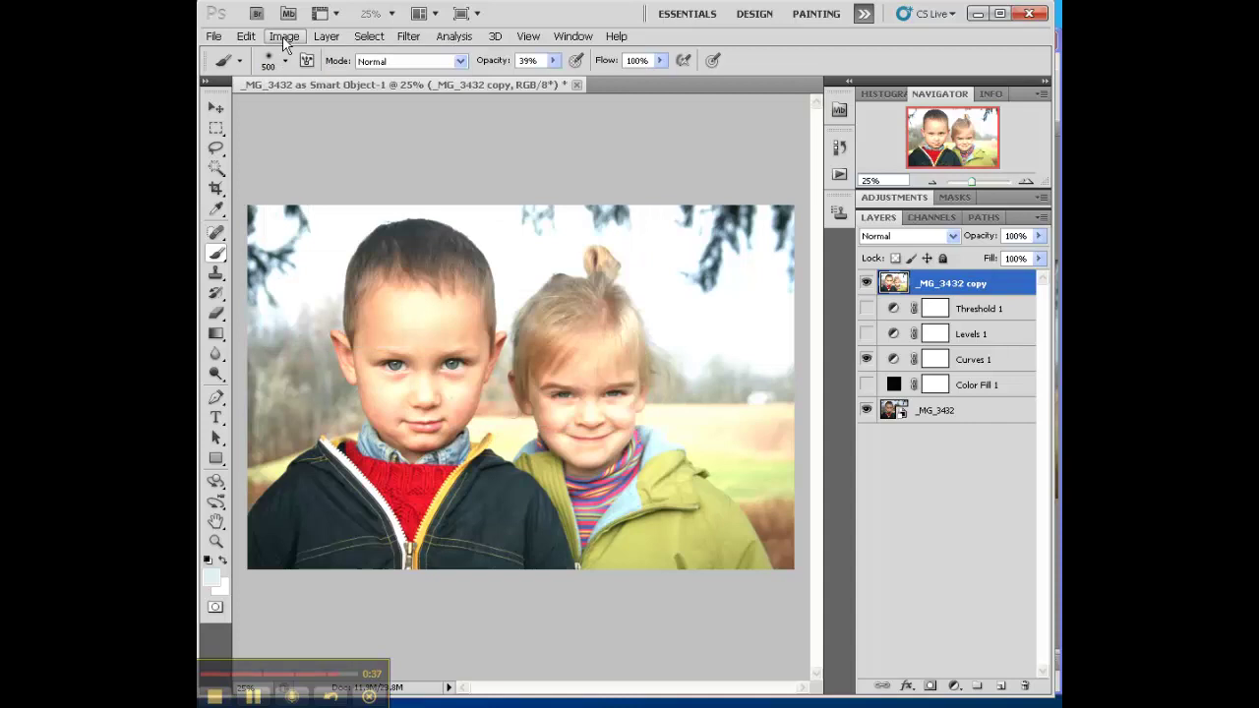